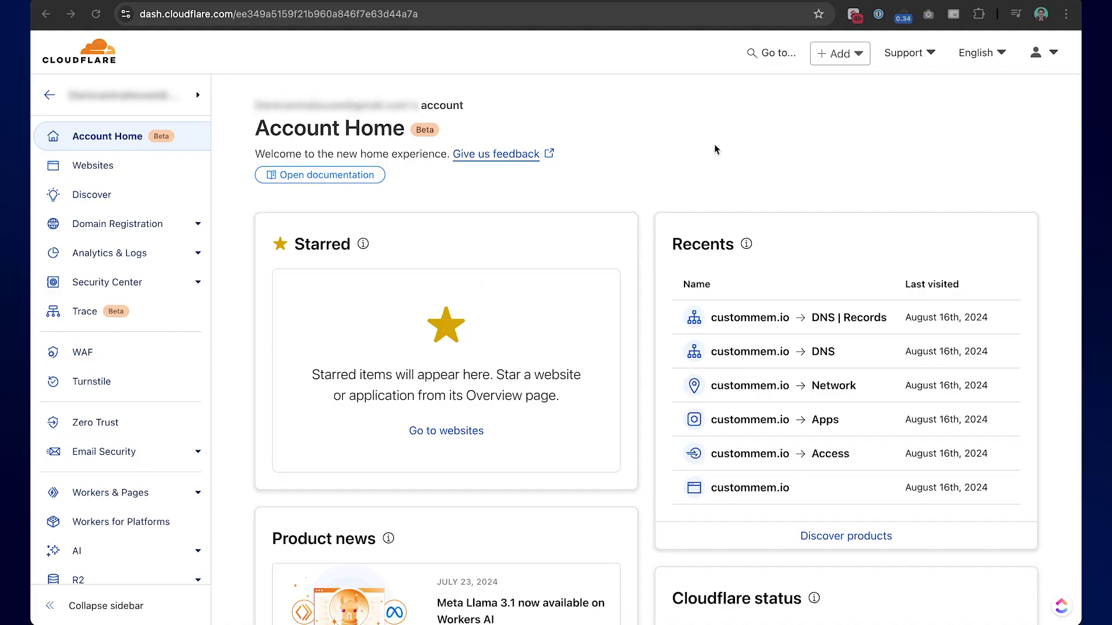
- Open the custommem.io site from the account's websites and review its overview analytics and quick actions
click(36, 167)
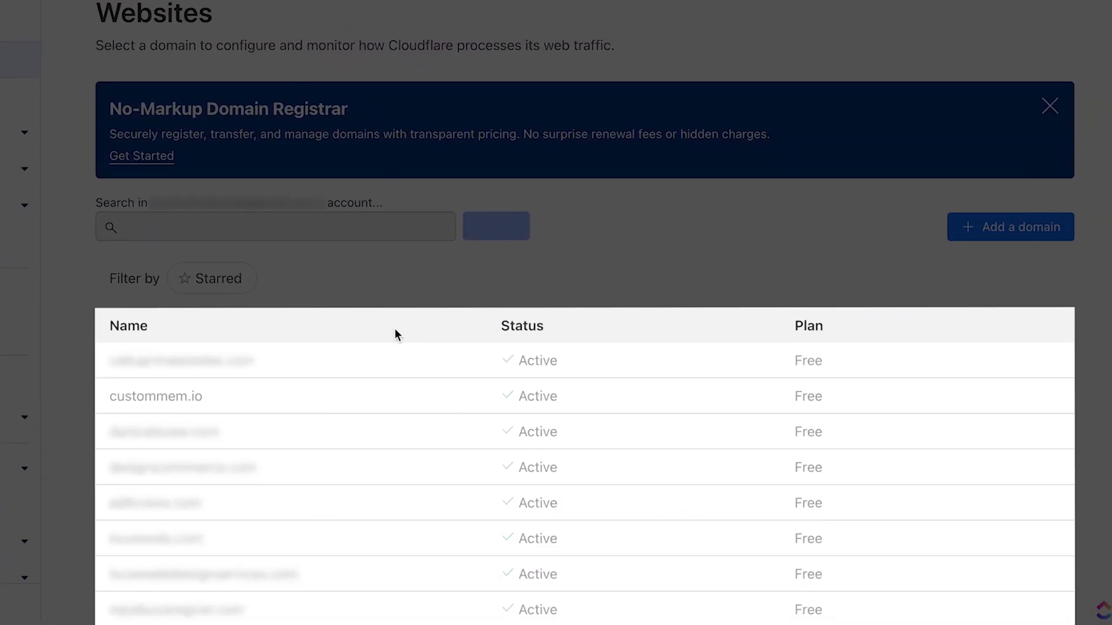
click(160, 396)
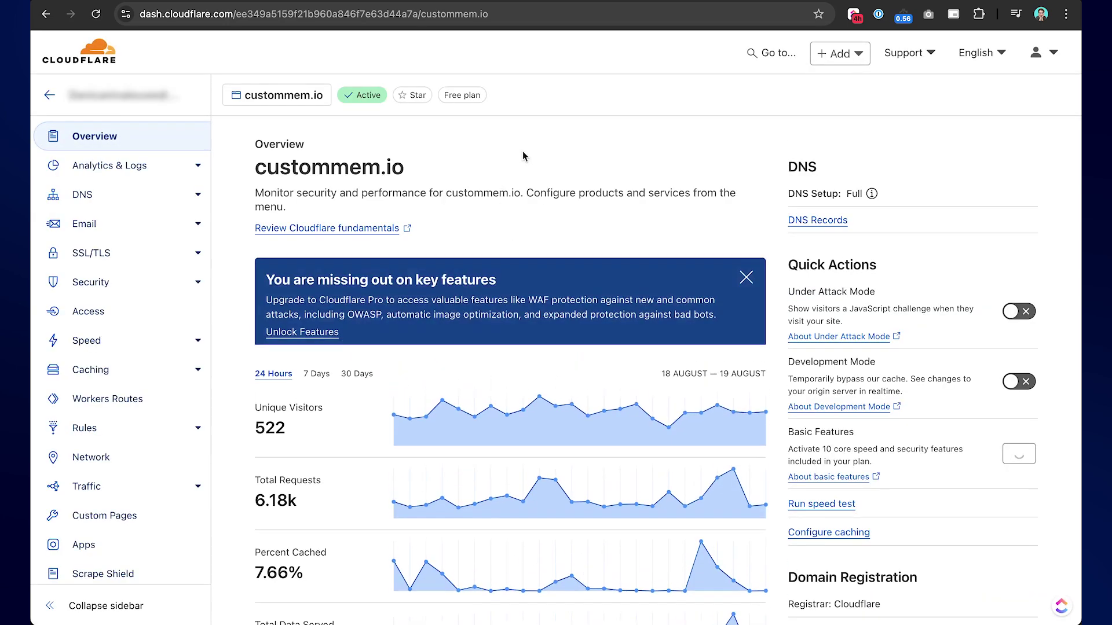
scroll(666, 426, down, 5)
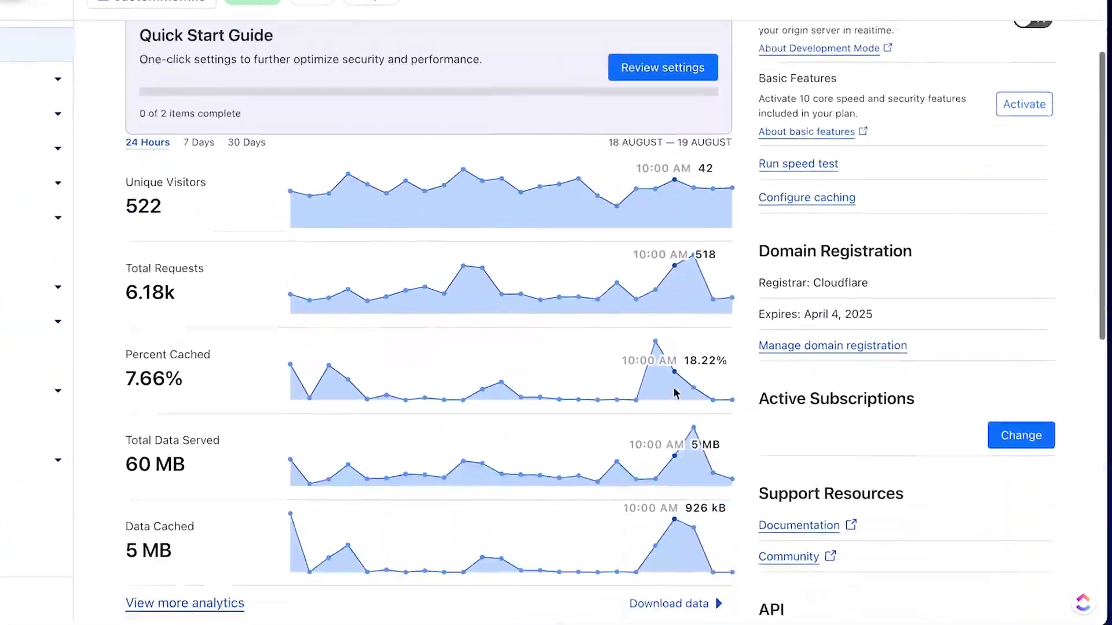
scroll(671, 388, down, 1)
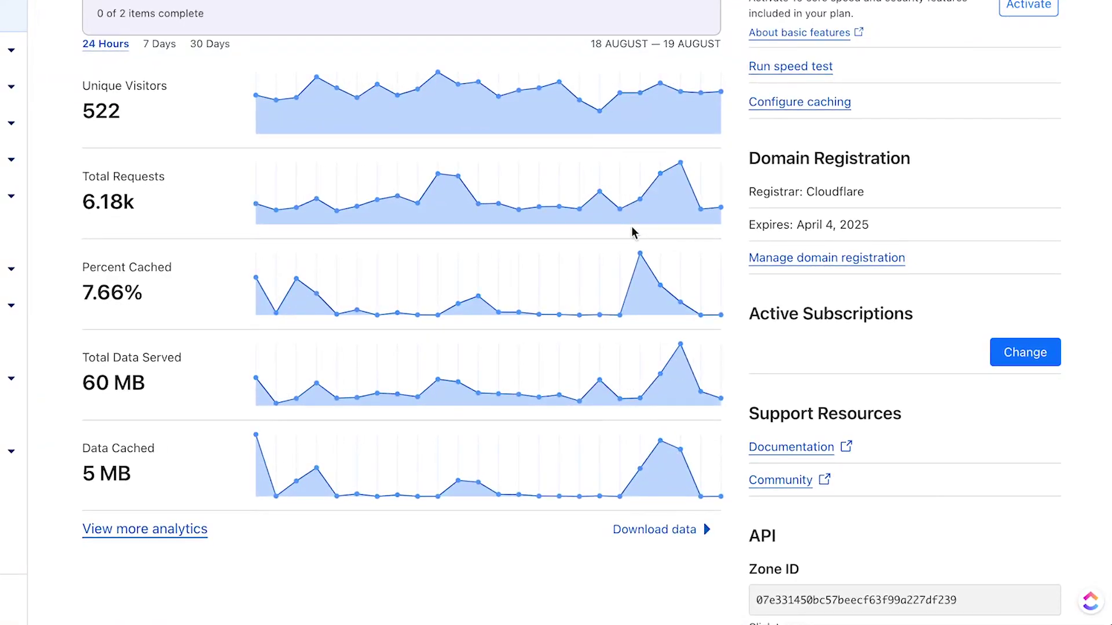
scroll(635, 241, up, 7)
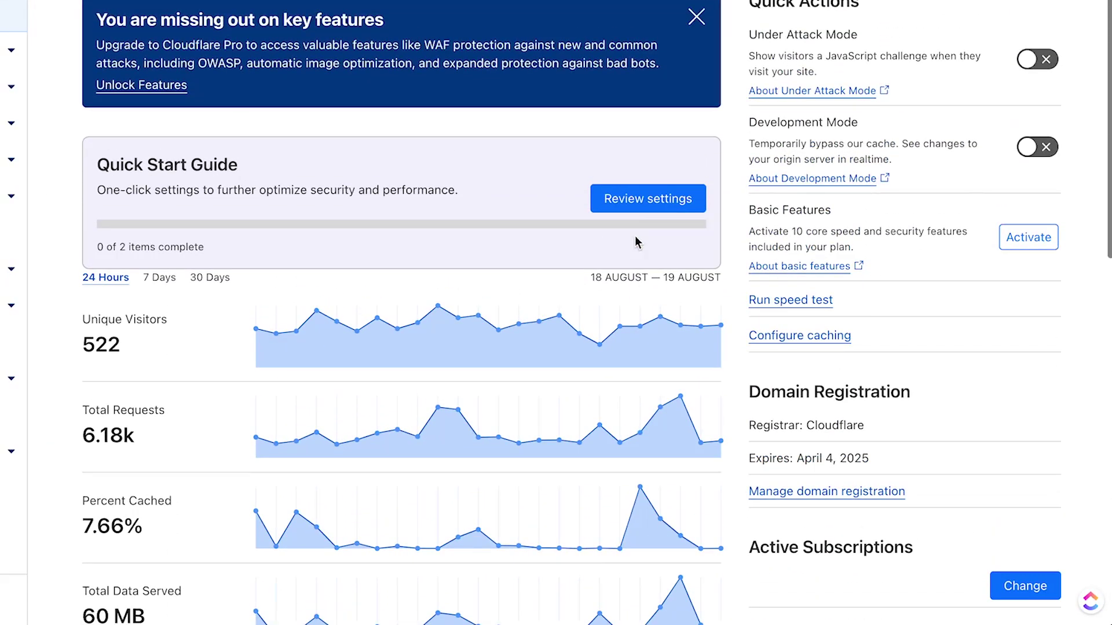
scroll(521, 107, up, 2)
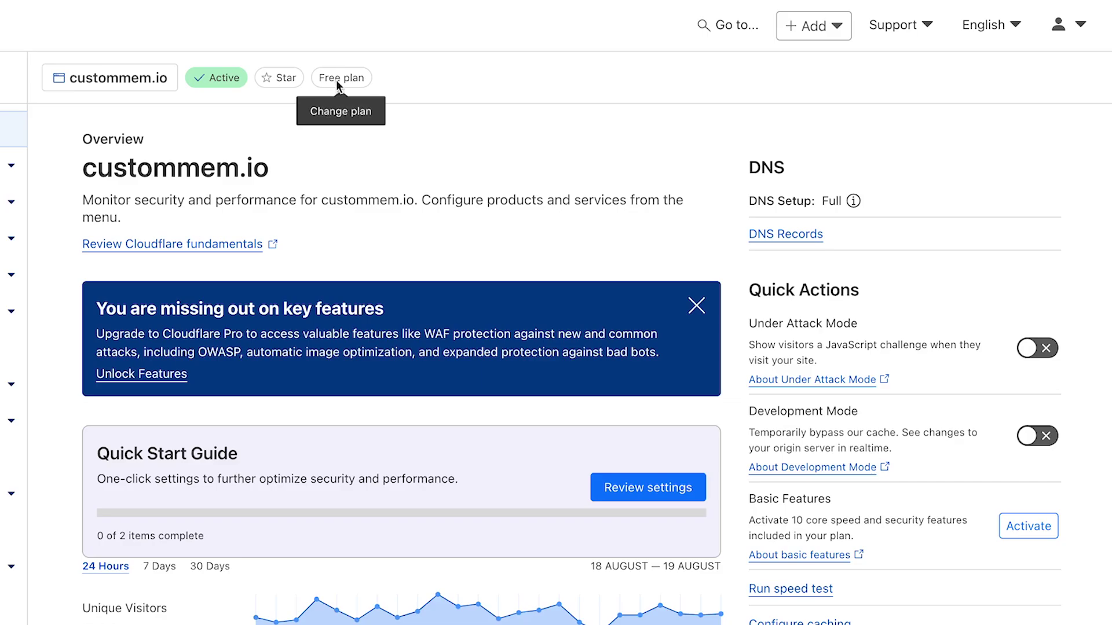
- Compare the Pro, Business, Enterprise and Free plans available for custommem.io, then close the plan comparison
click(338, 79)
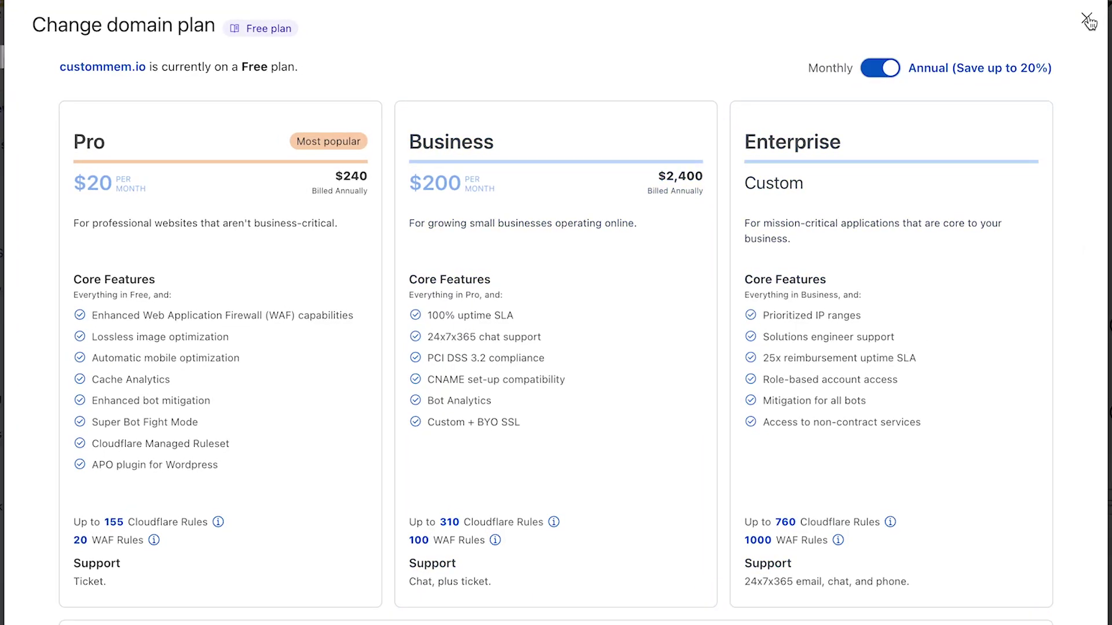
scroll(524, 526, down, 4)
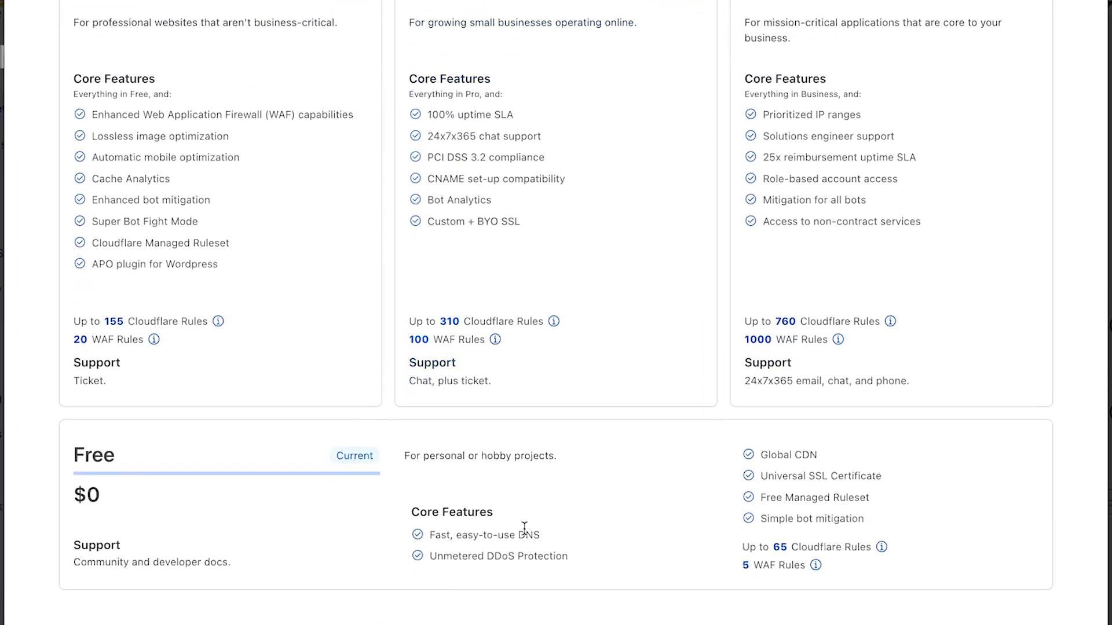
scroll(313, 278, up, 3)
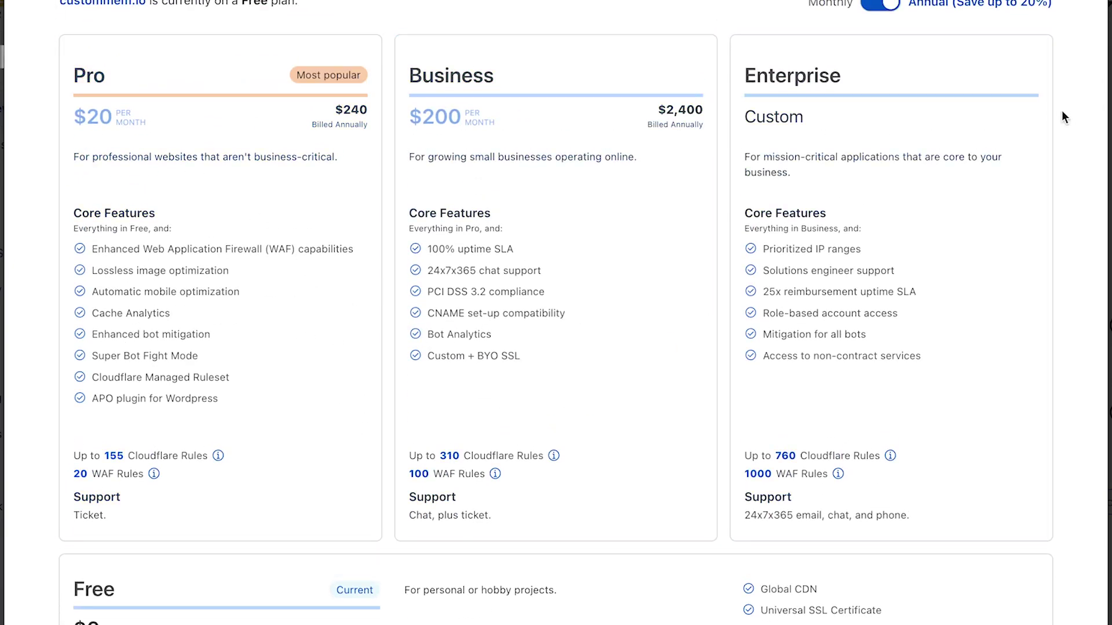
scroll(1057, 113, up, 2)
click(1084, 29)
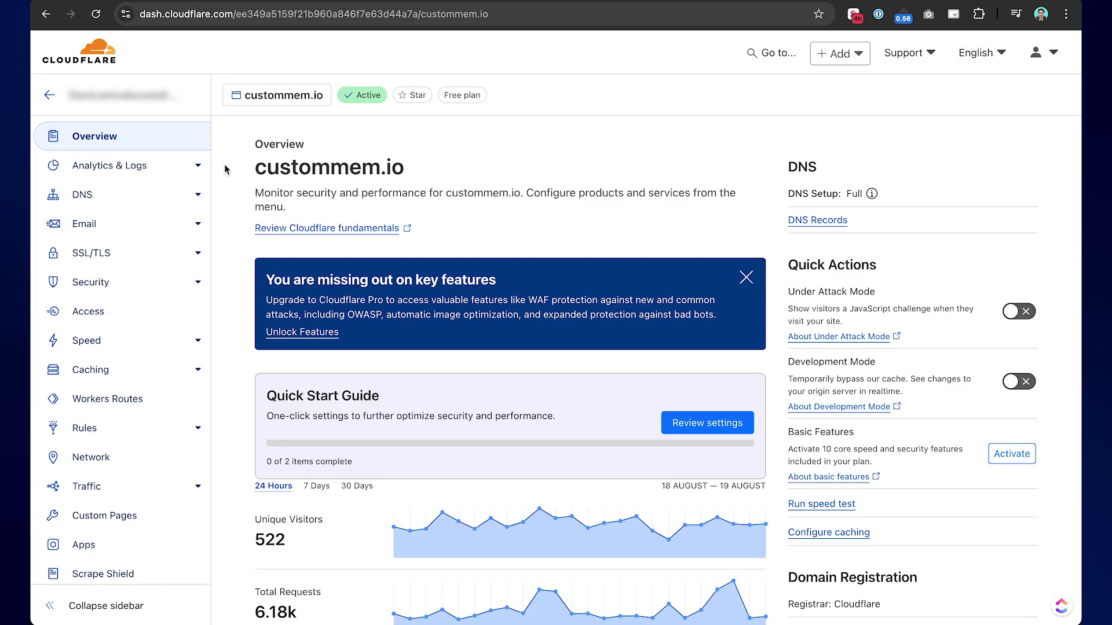
- Examine the DNS records of custommem.io, from the A, CNAME, MX and TXT entries to the Cloudflare nameservers
click(99, 202)
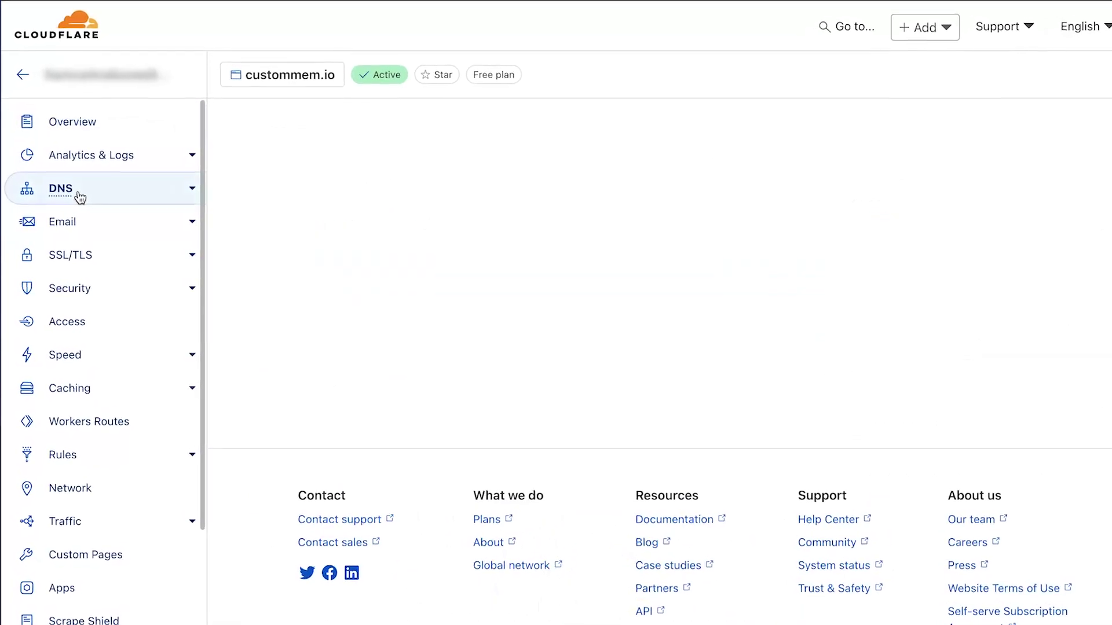
scroll(840, 222, down, 3)
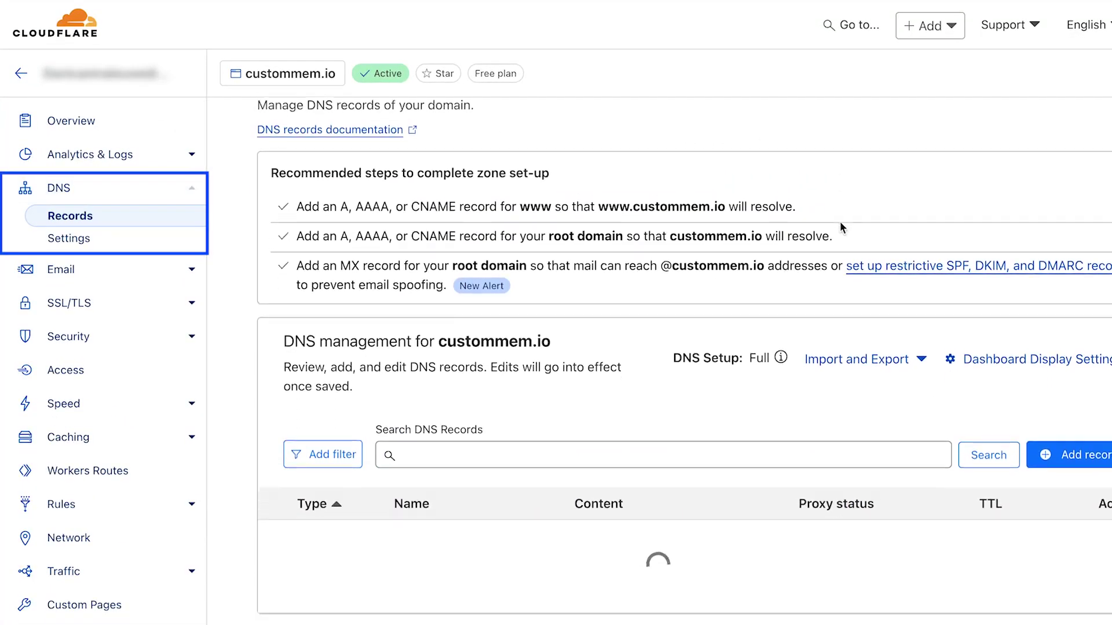
scroll(897, 307, down, 10)
scroll(904, 307, up, 8)
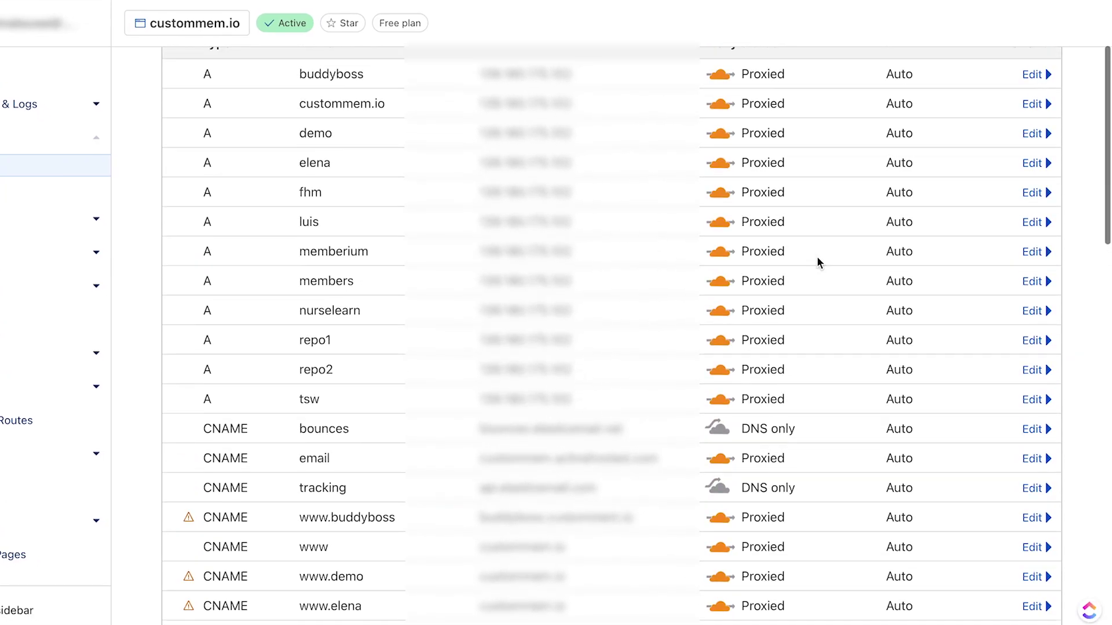
scroll(817, 258, up, 3)
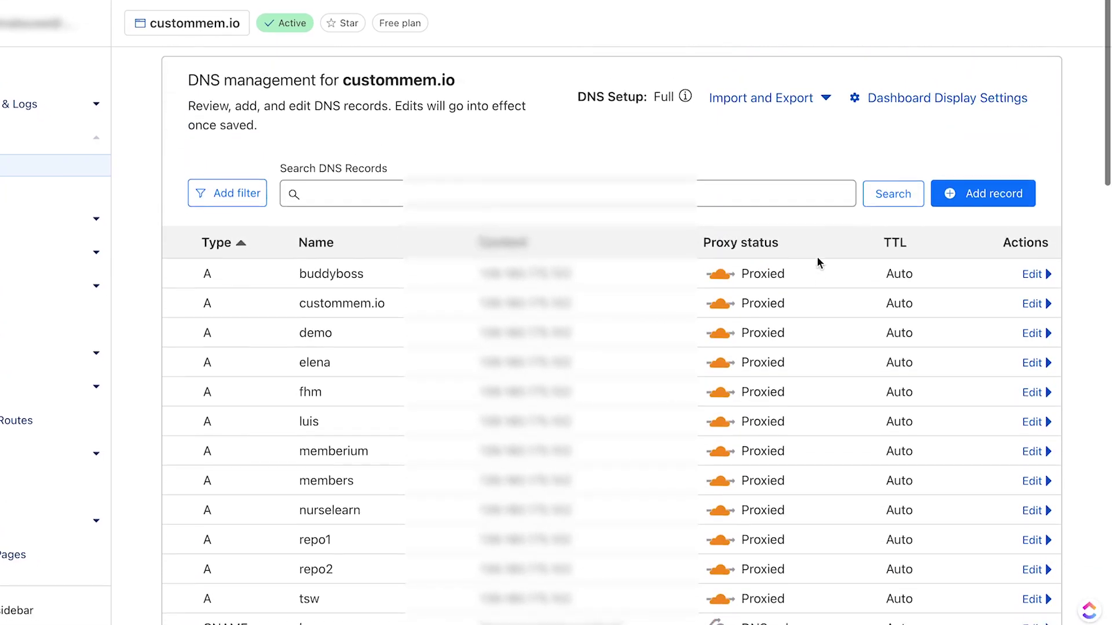
scroll(818, 259, down, 1)
scroll(819, 264, down, 3)
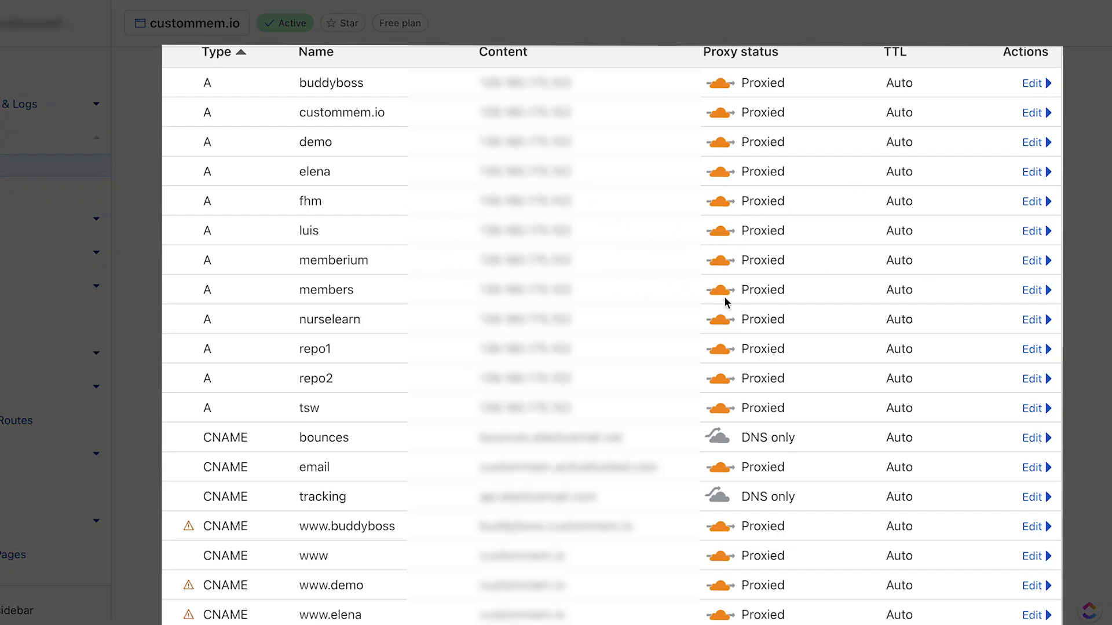
scroll(600, 265, up, 3)
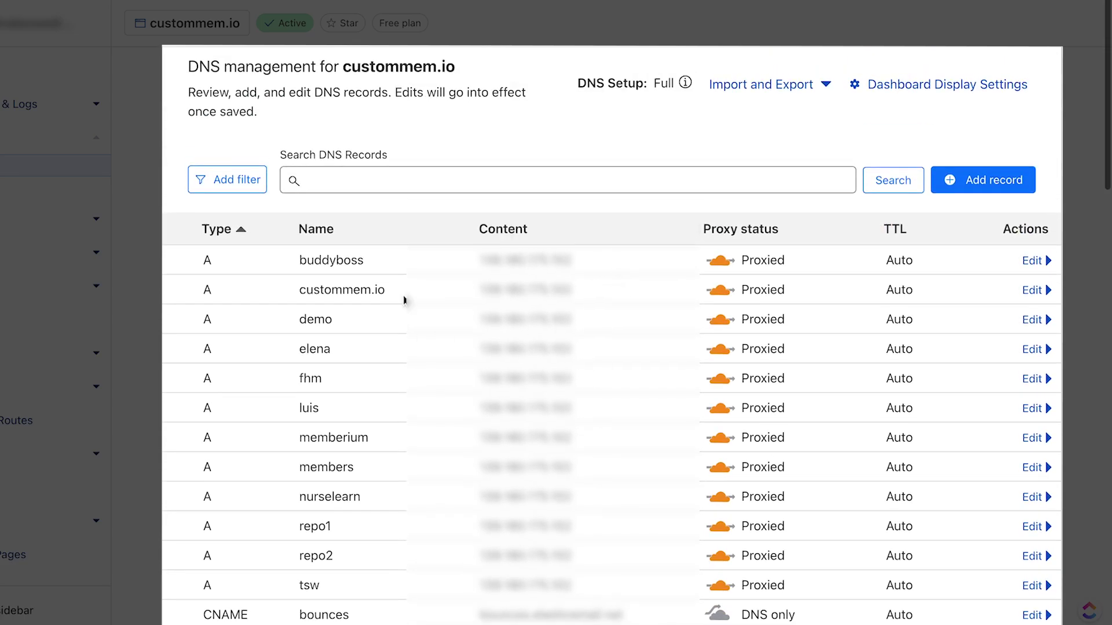
scroll(585, 275, down, 13)
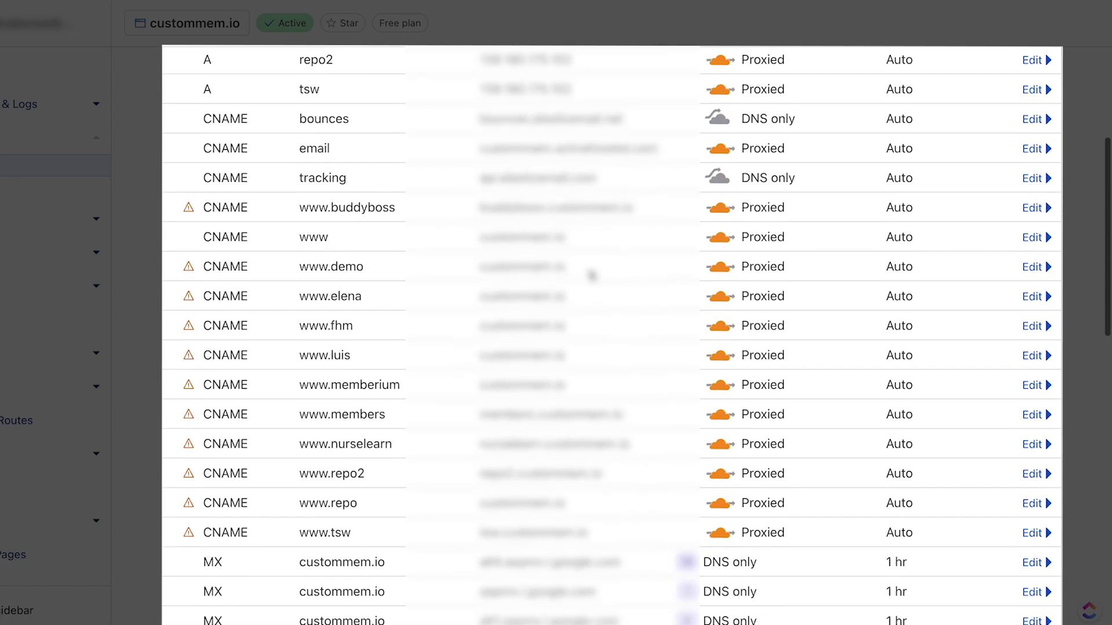
scroll(591, 276, down, 7)
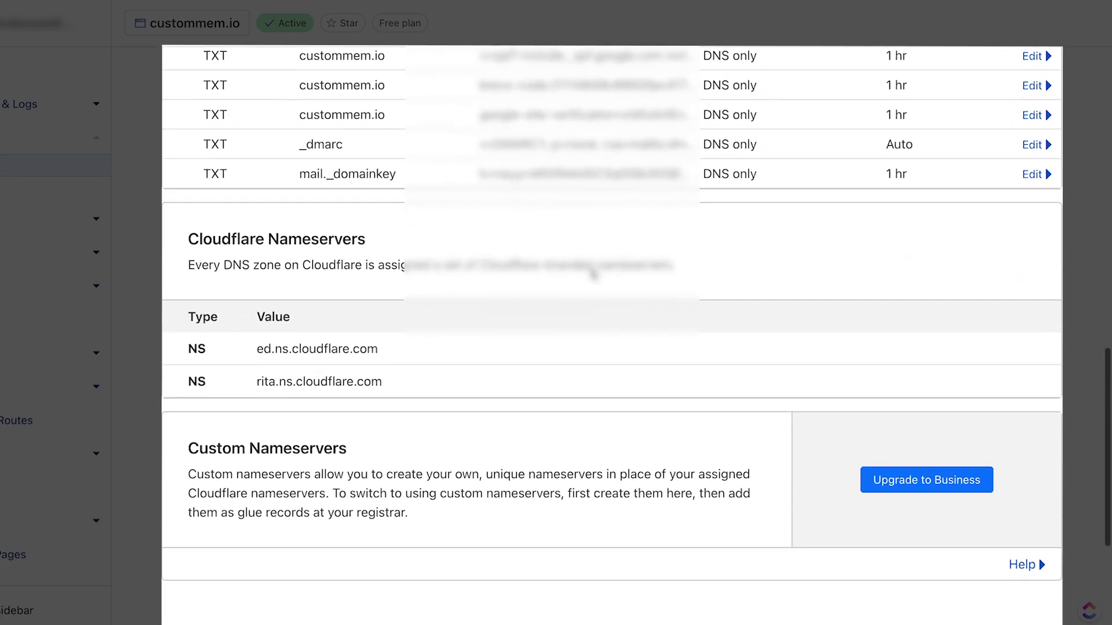
scroll(628, 249, up, 18)
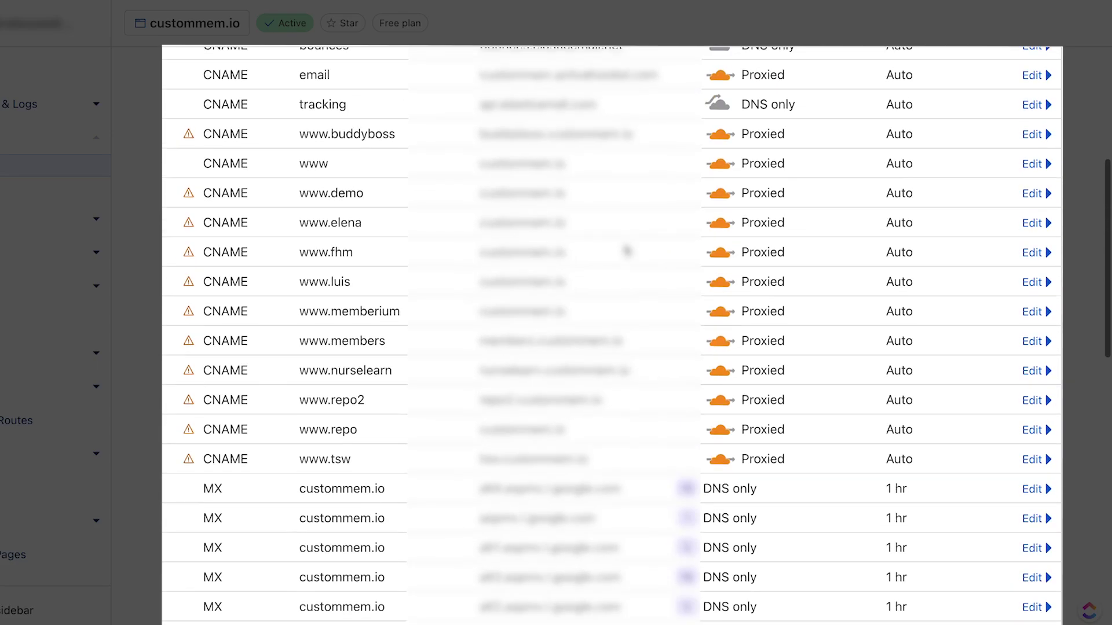
scroll(509, 253, down, 3)
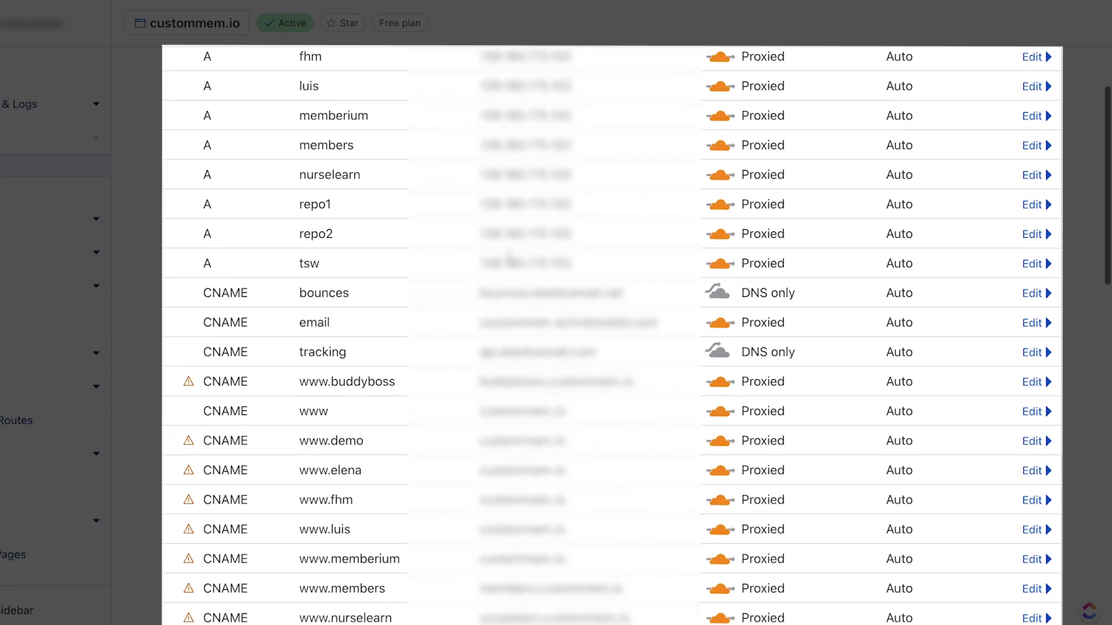
scroll(517, 264, down, 15)
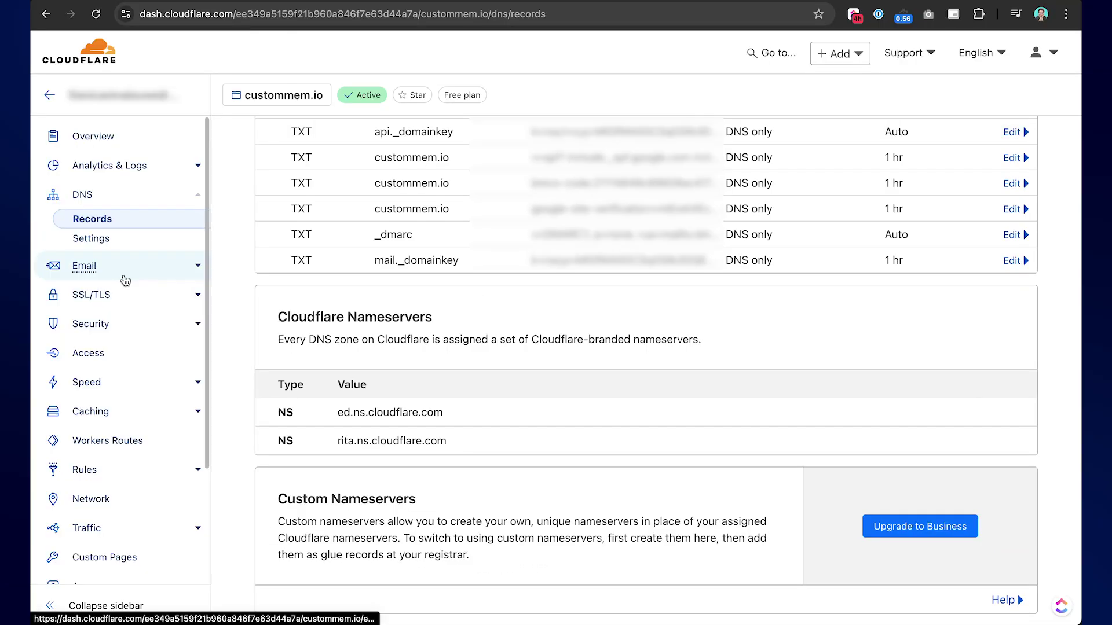
- Open Email Routing for custommem.io and look through the other configuration sections offered for the site
click(125, 279)
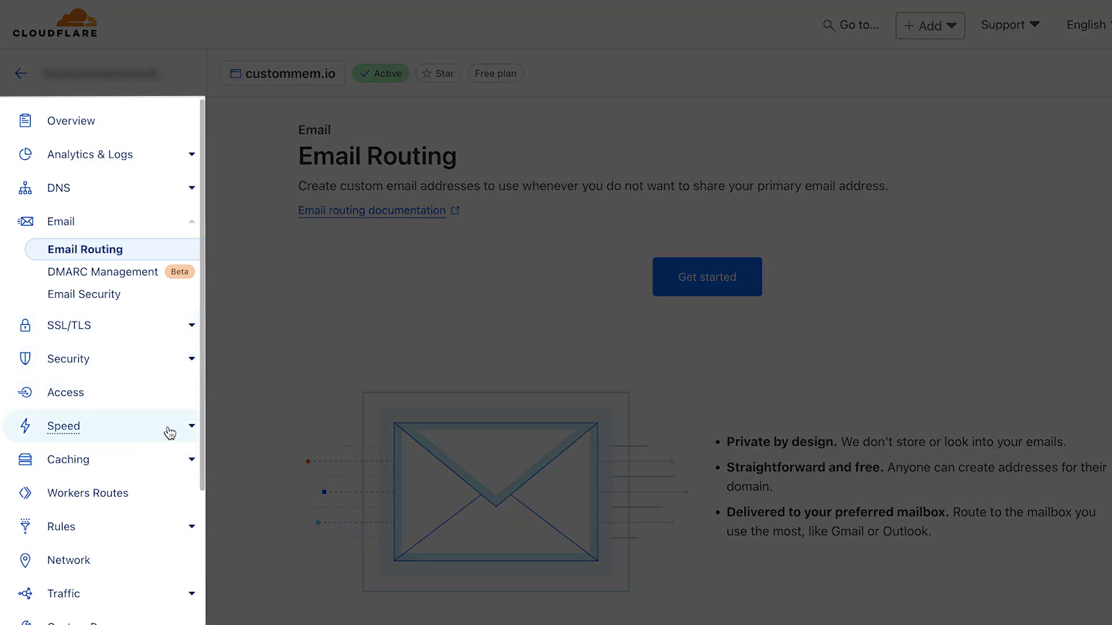
scroll(168, 432, down, 3)
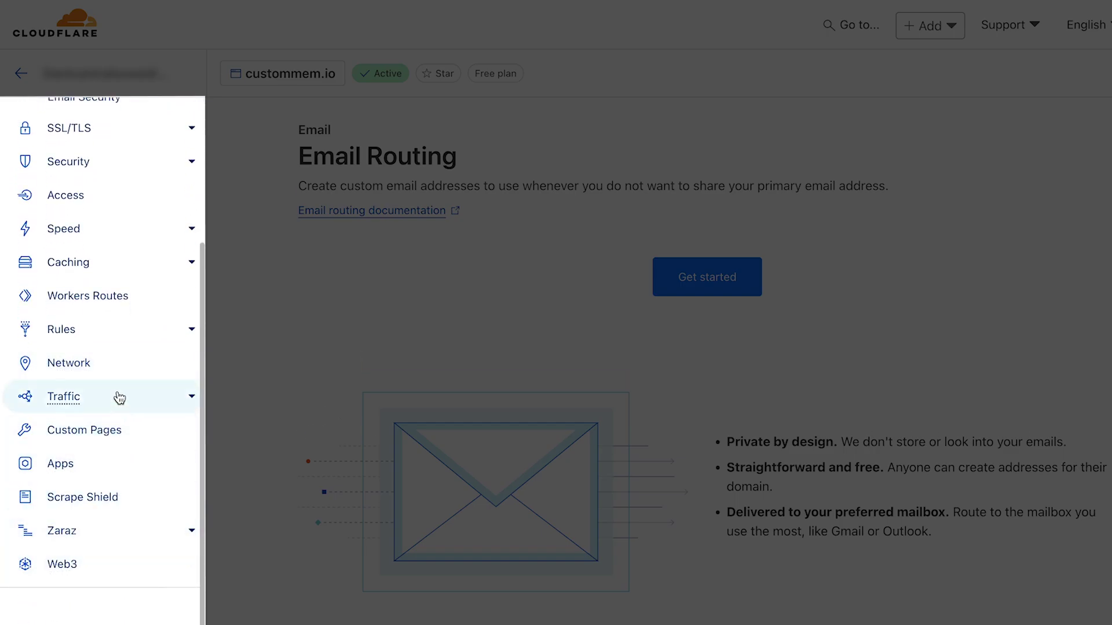
scroll(117, 392, up, 3)
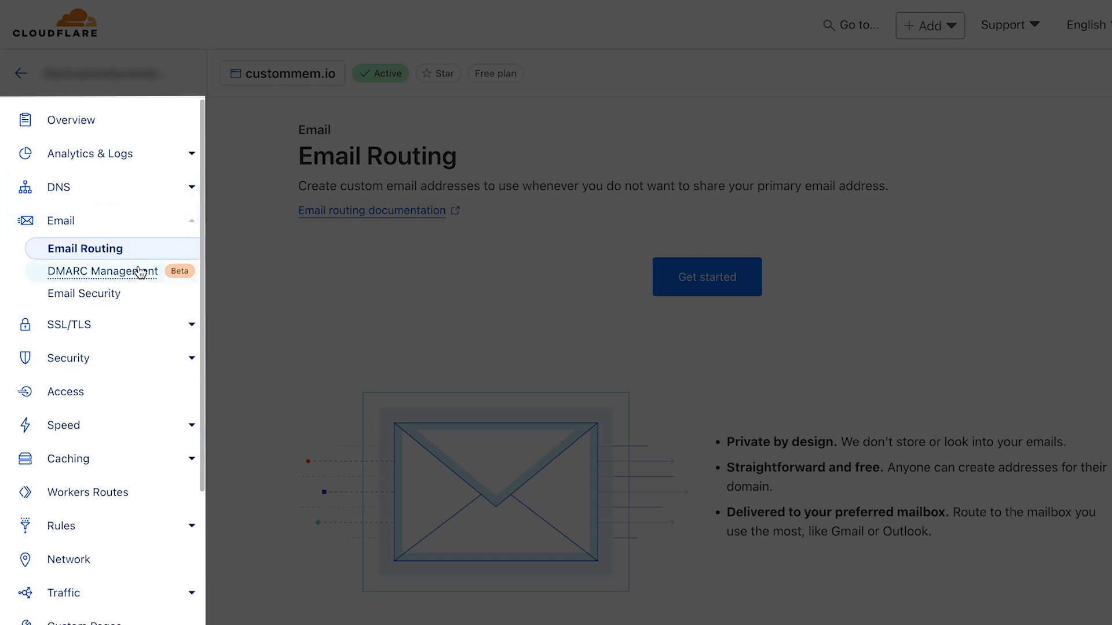
scroll(145, 282, down, 3)
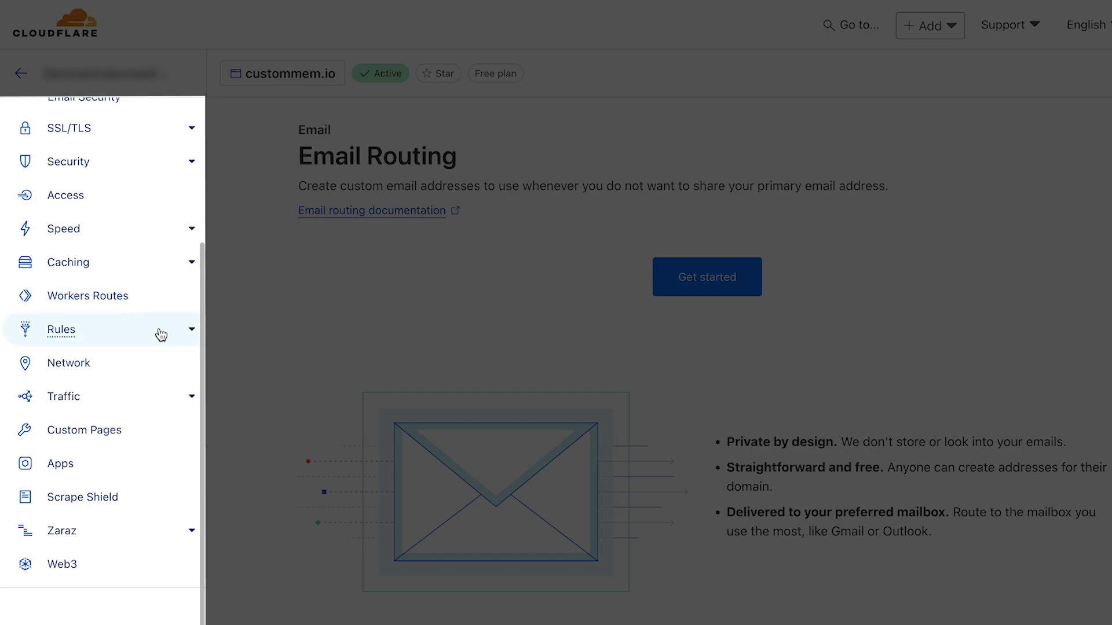
scroll(156, 332, up, 3)
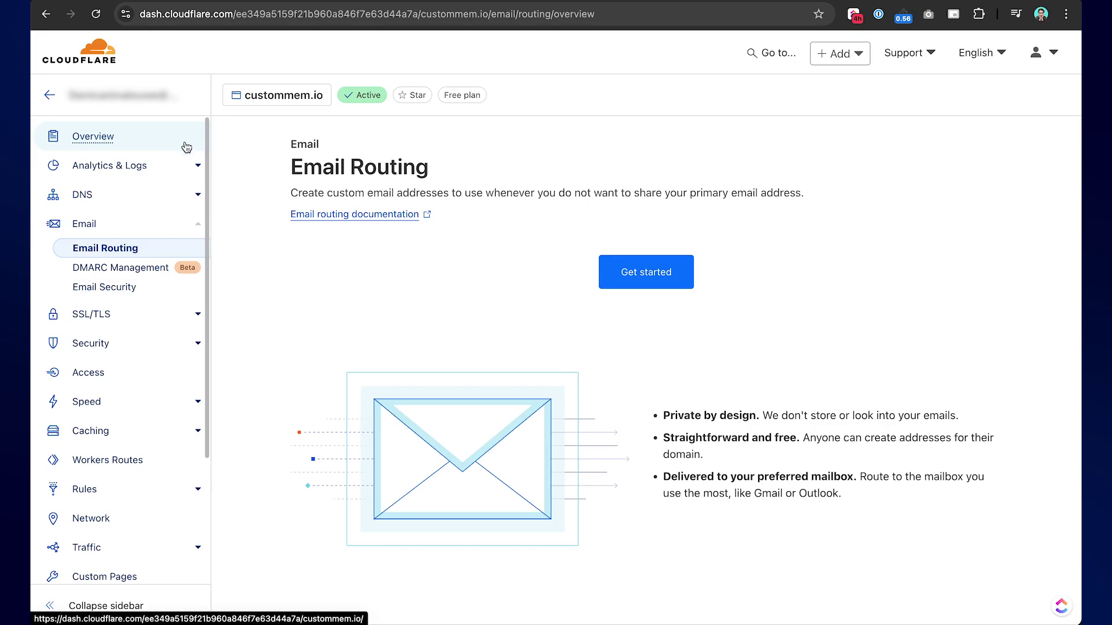
- Return to the account home and open the Register Domains page under Domain Registration
click(50, 97)
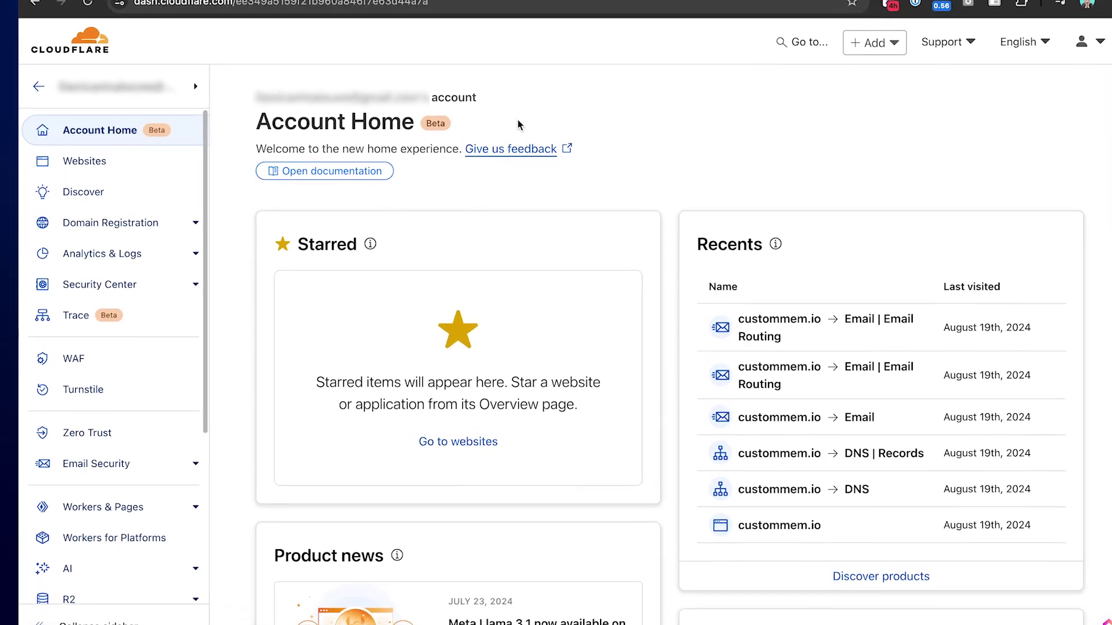
click(192, 223)
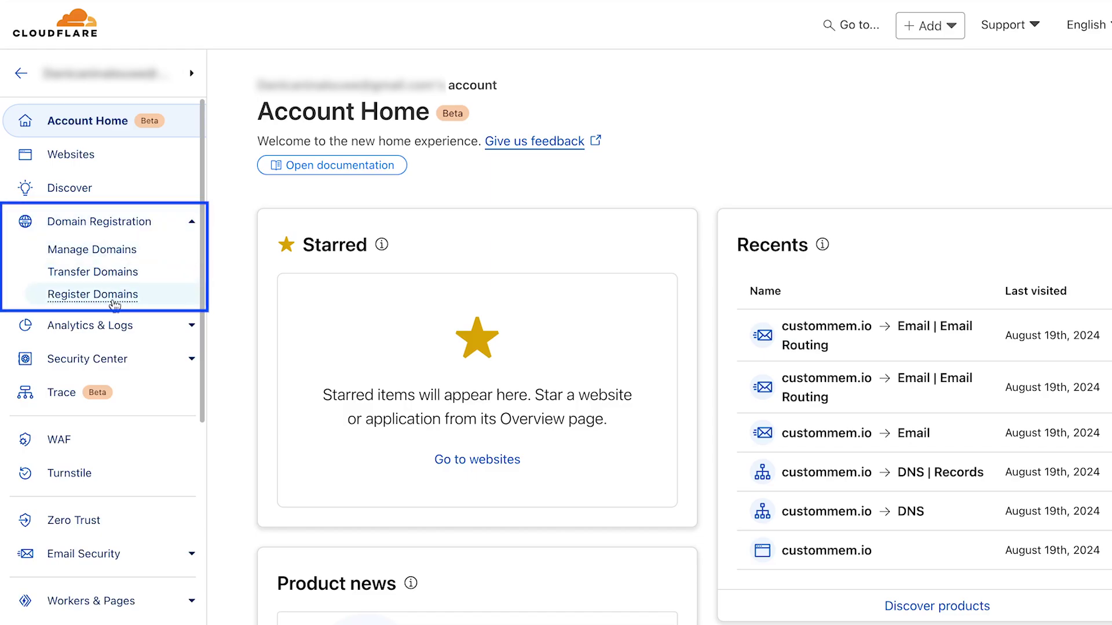
click(116, 296)
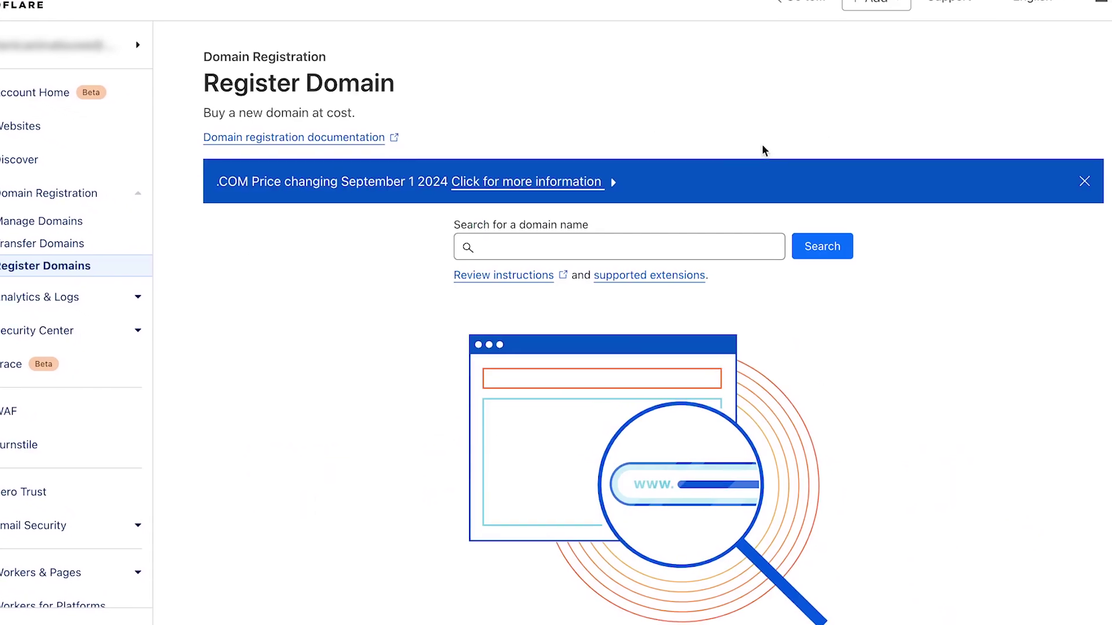
- Search for the domain dnlouwewebdesigns.com and review the prices of the suggested domain names
click(553, 233)
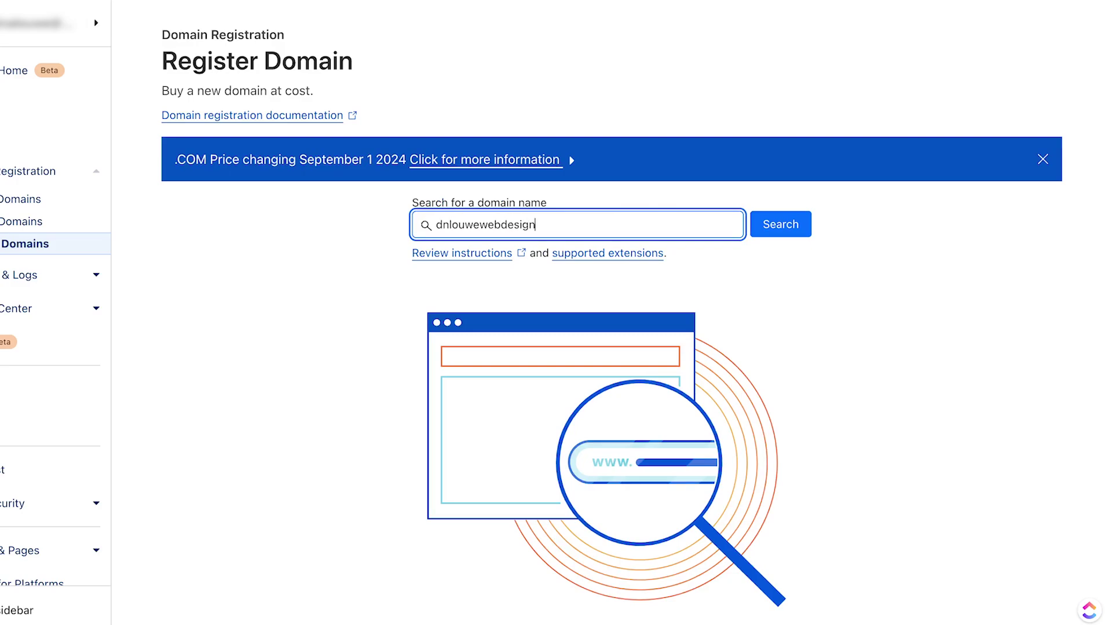
click(796, 233)
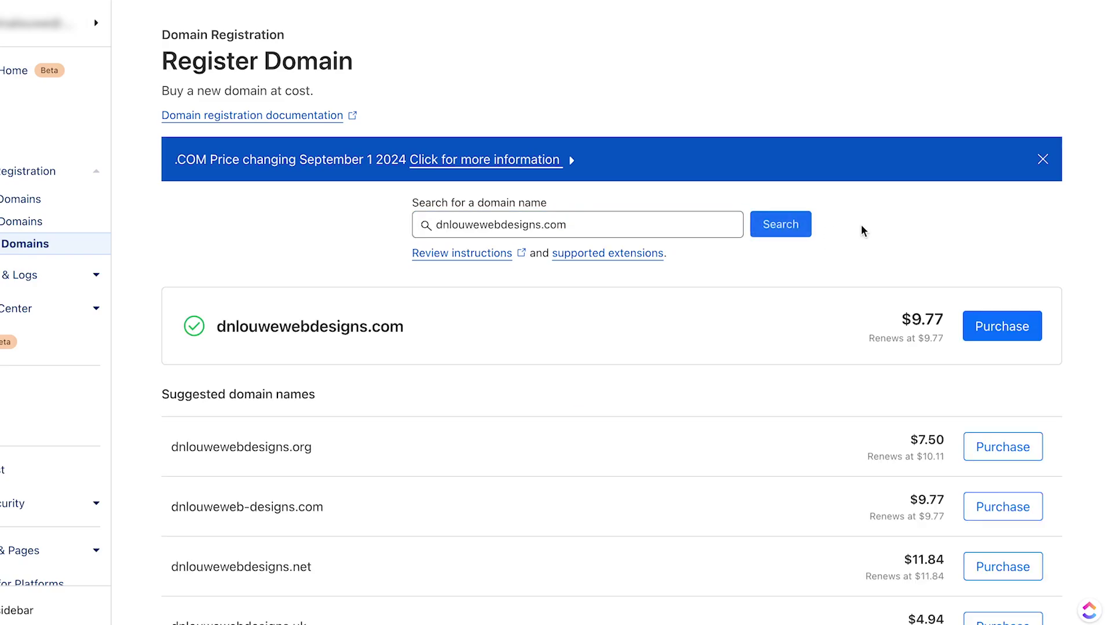
scroll(940, 226, down, 2)
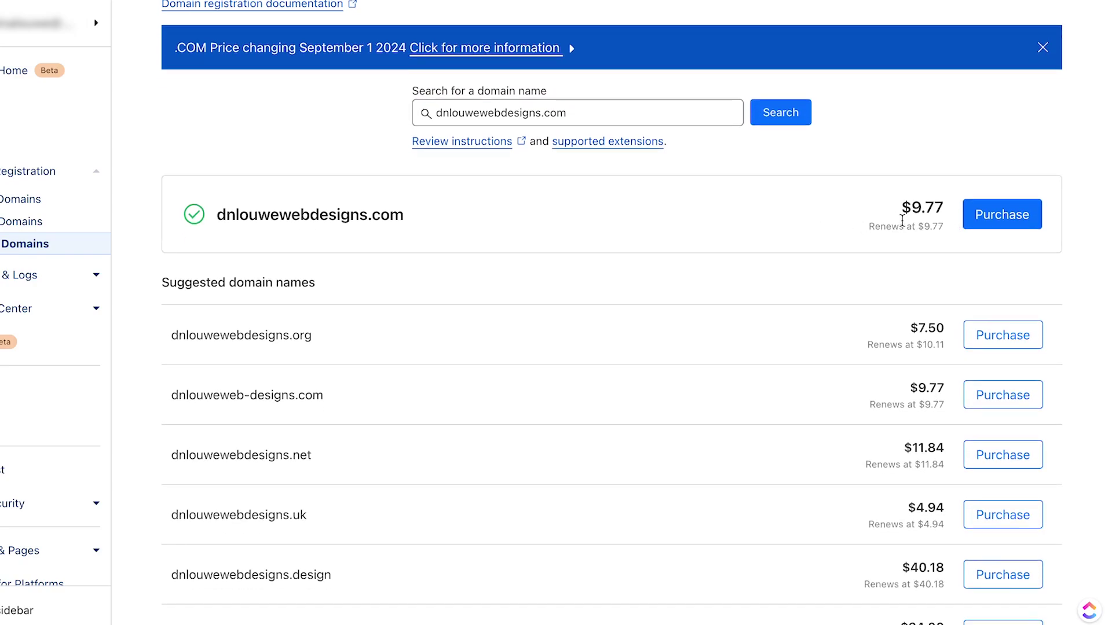
scroll(751, 221, down, 3)
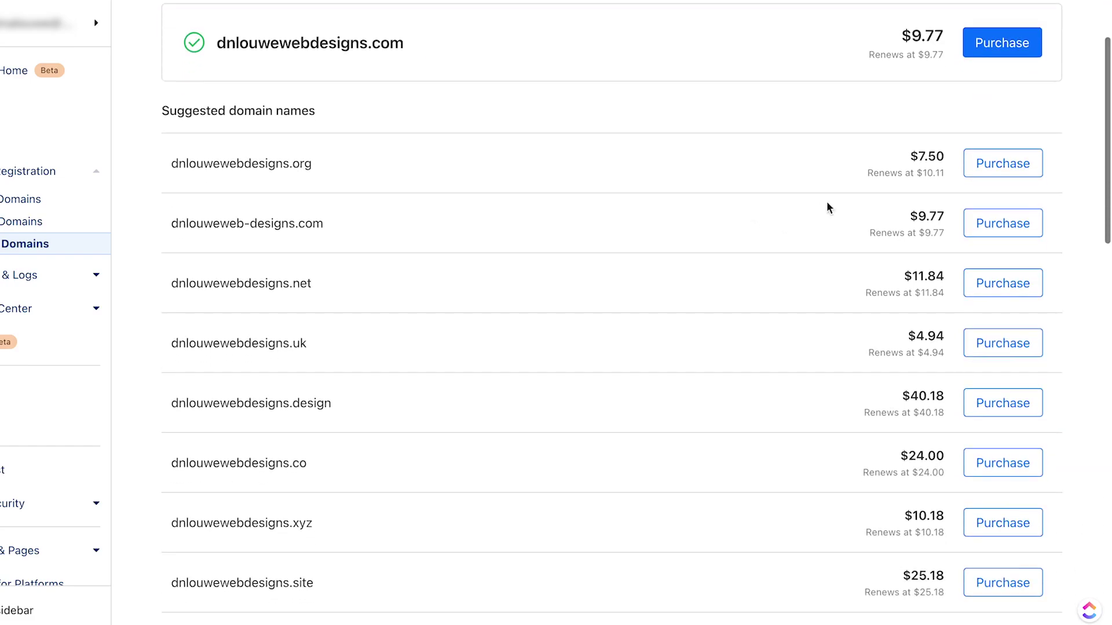
scroll(883, 319, down, 8)
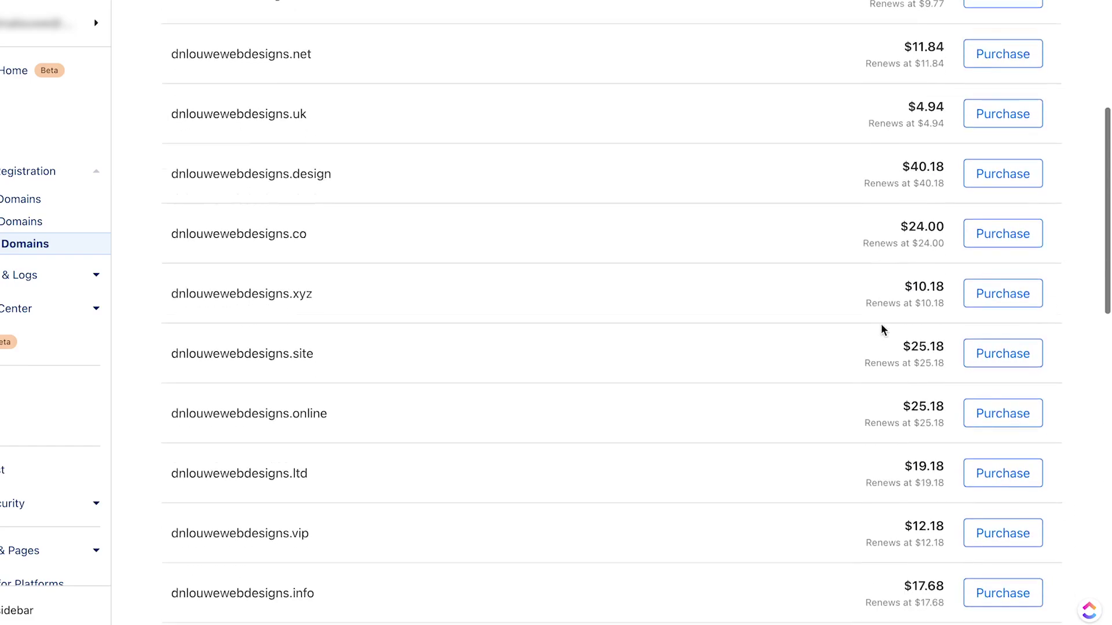
scroll(880, 326, down, 11)
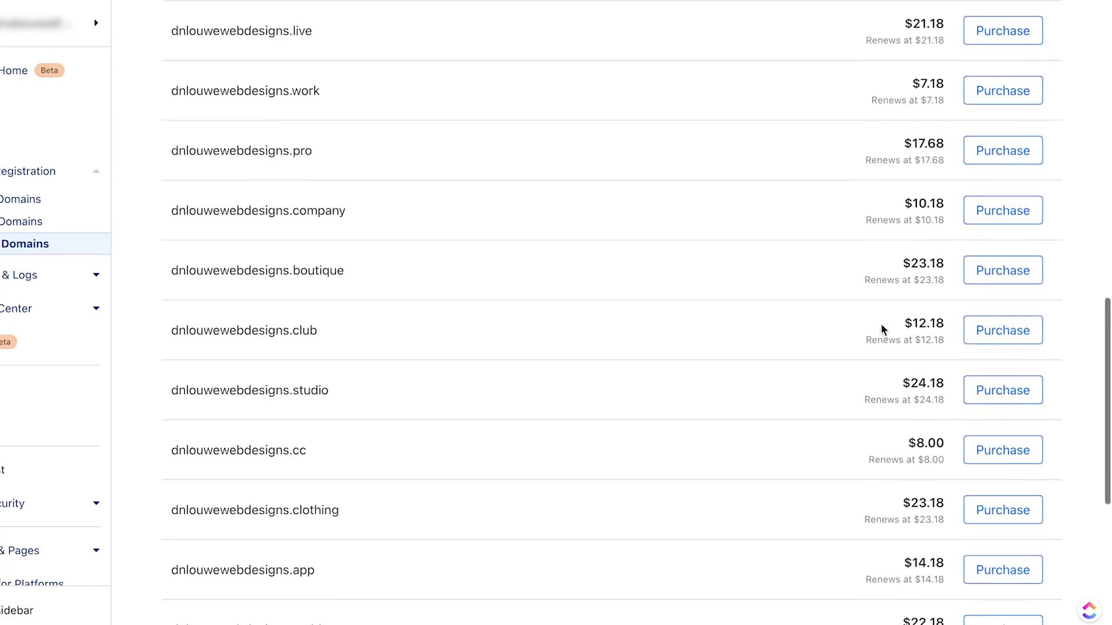
- Look through the account-level sections, return to the Websites list and open the overview of custommem.io
scroll(880, 324, up, 20)
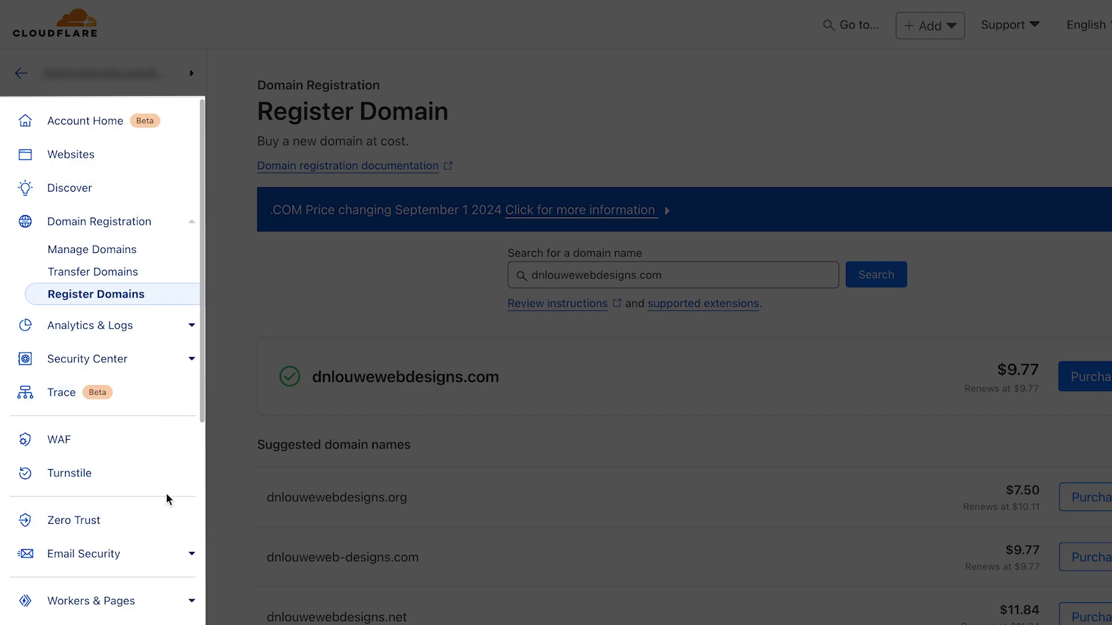
scroll(168, 500, down, 5)
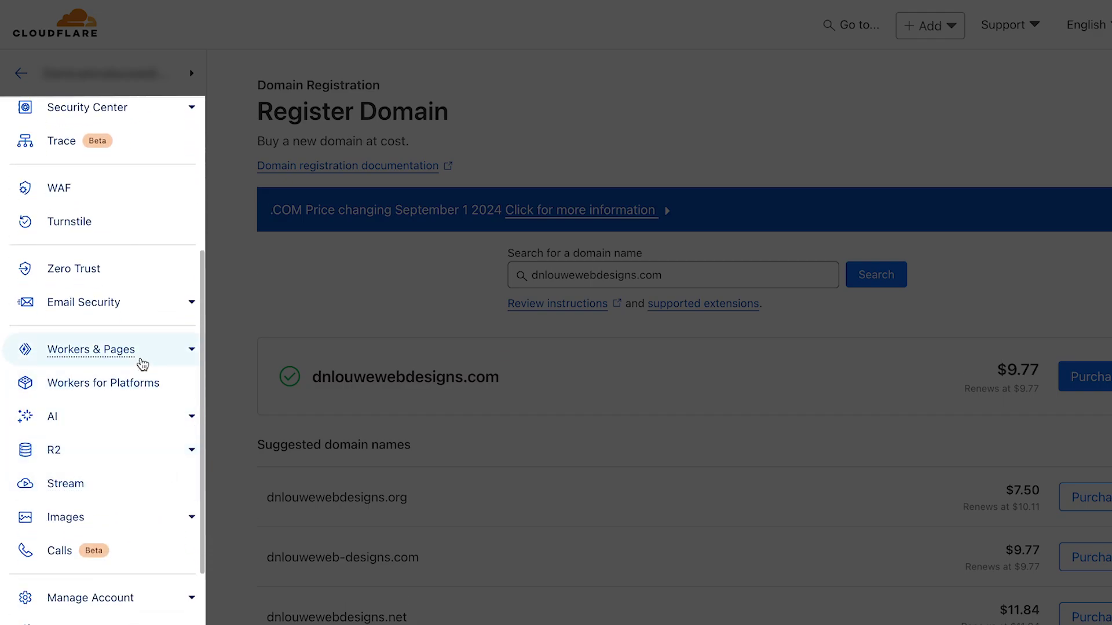
scroll(145, 356, up, 5)
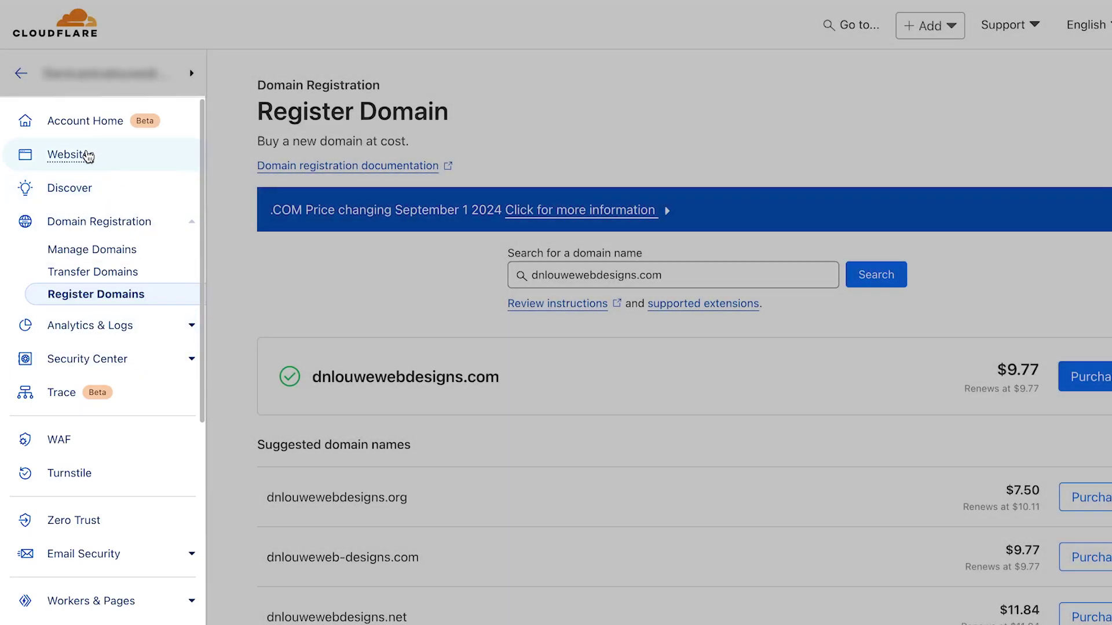
click(88, 156)
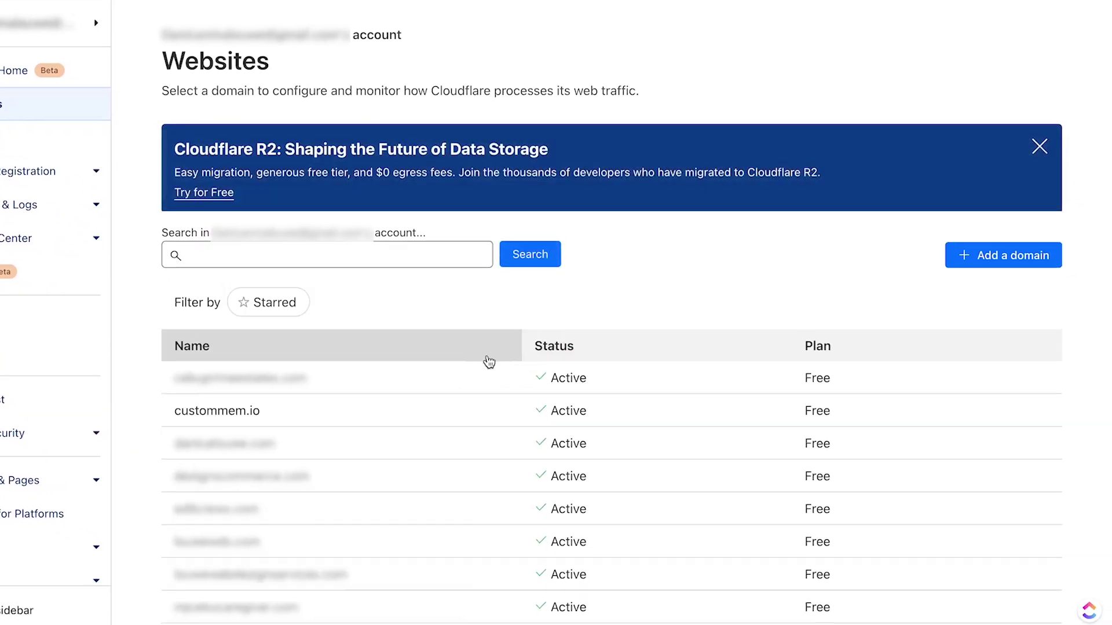
click(218, 412)
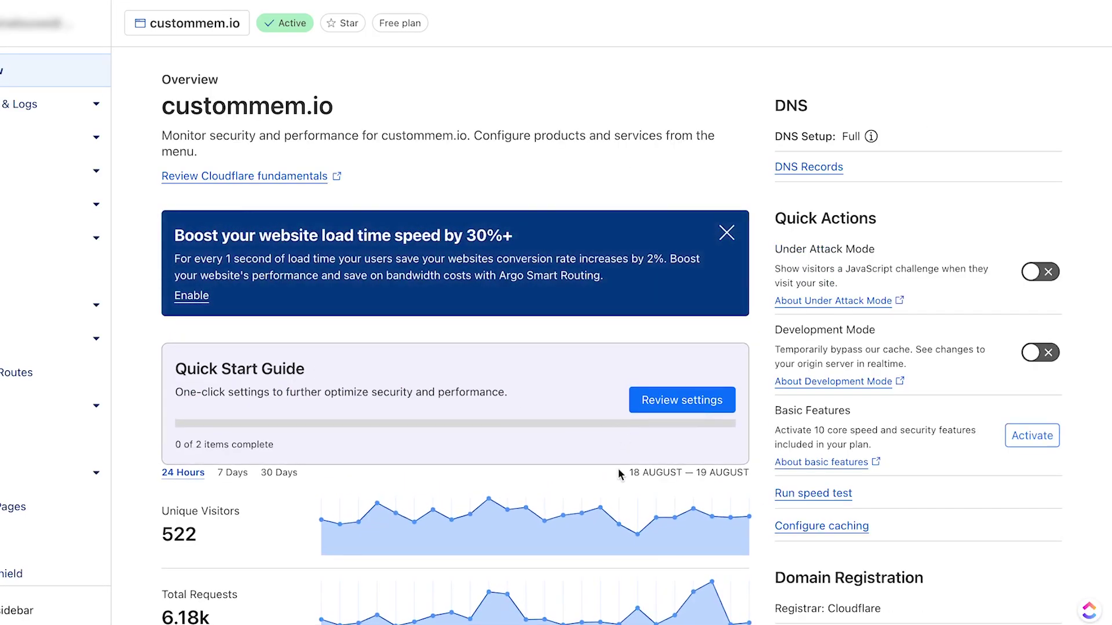
scroll(619, 473, down, 2)
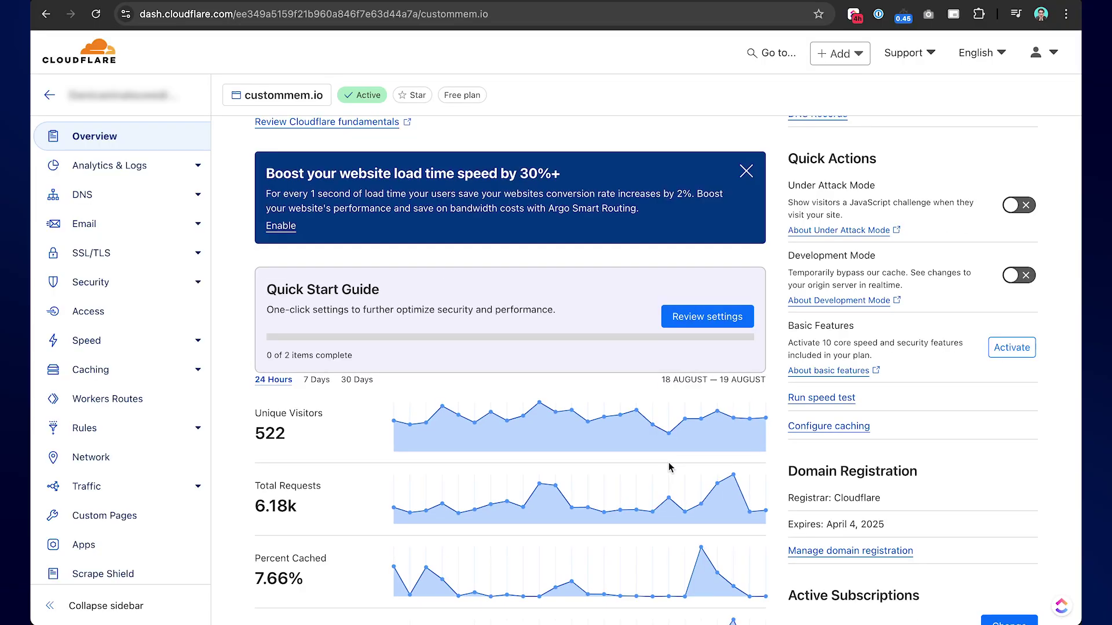
- Open the DNS records of custommem.io and start a new record with the type set to CNAME
click(156, 193)
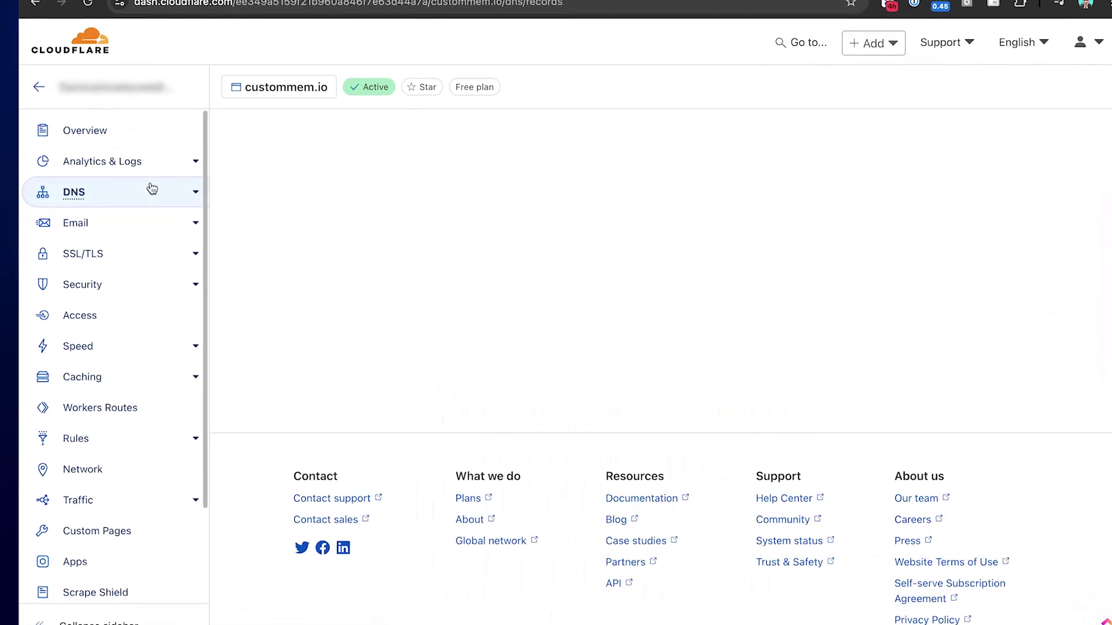
scroll(720, 454, down, 5)
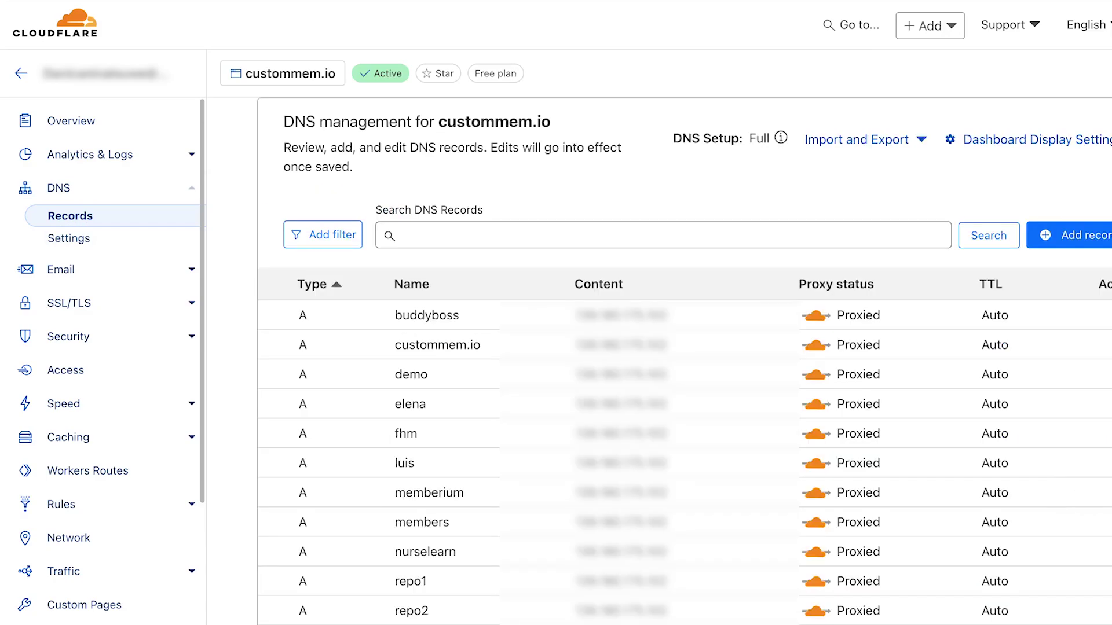
click(1002, 197)
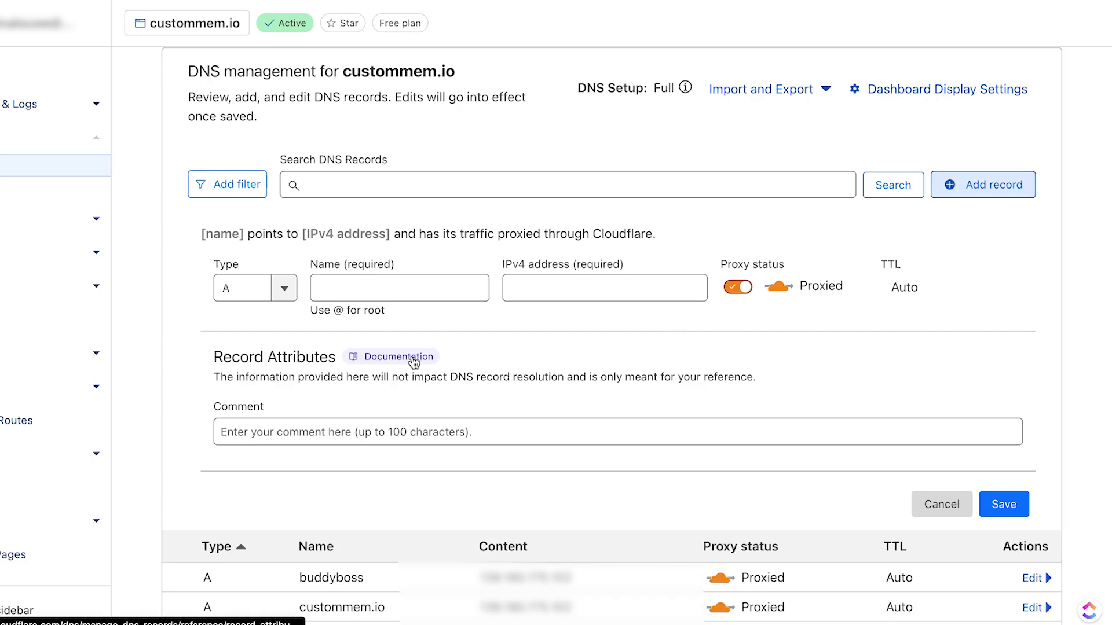
click(280, 288)
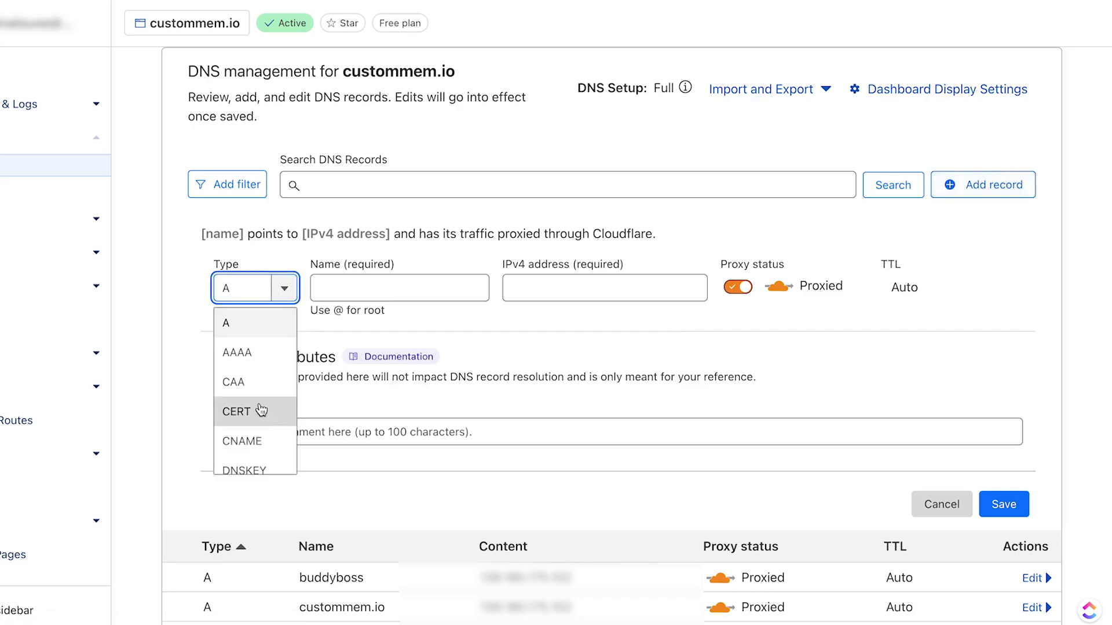
click(254, 411)
click(276, 297)
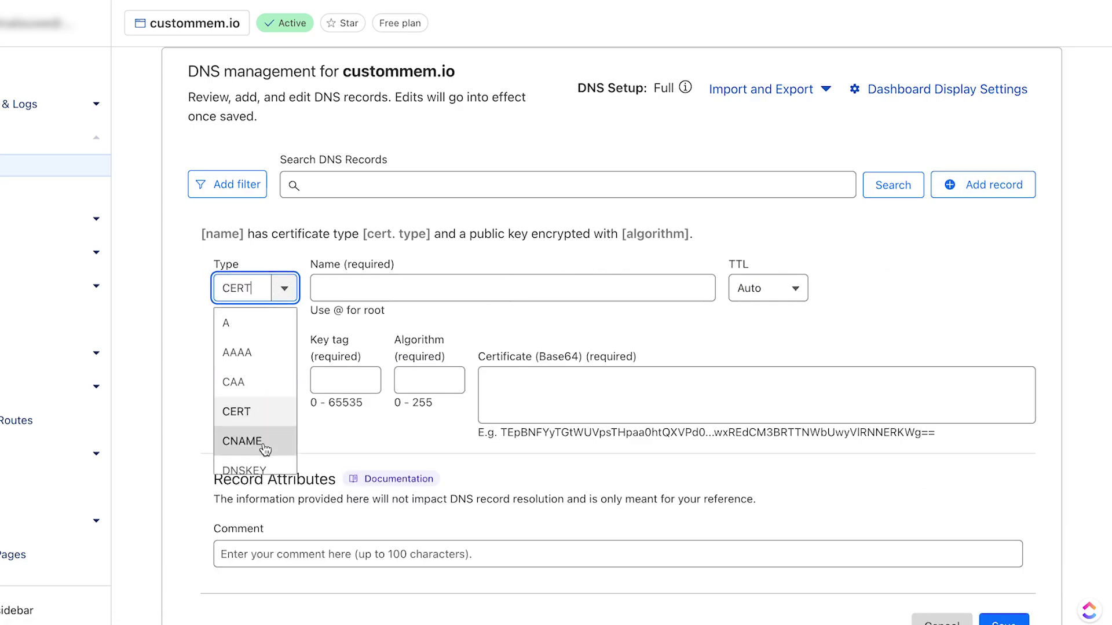
click(247, 439)
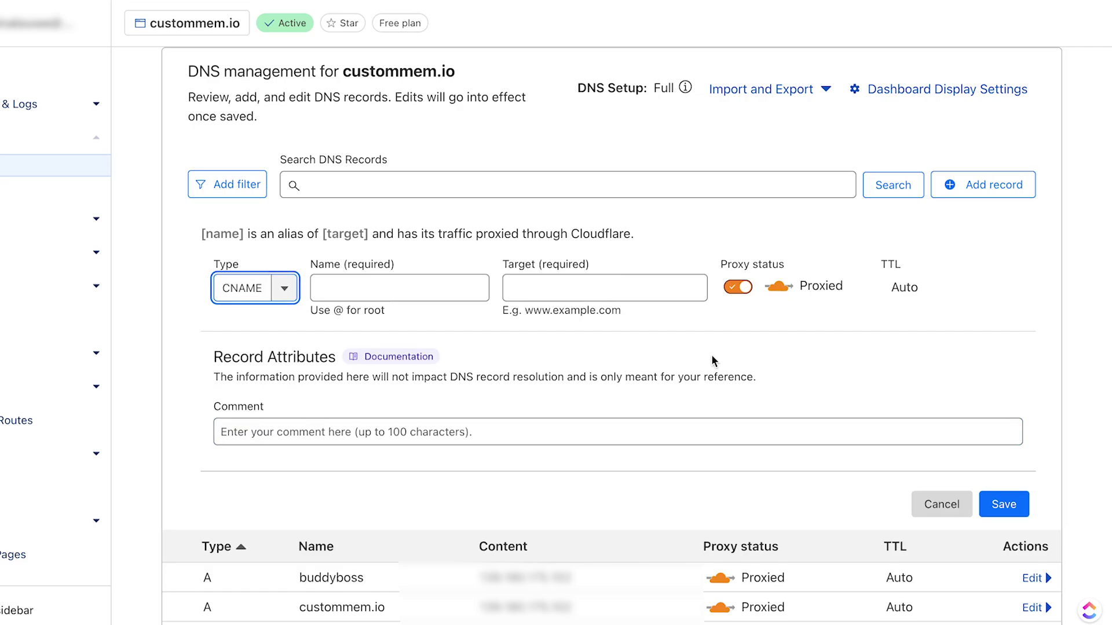